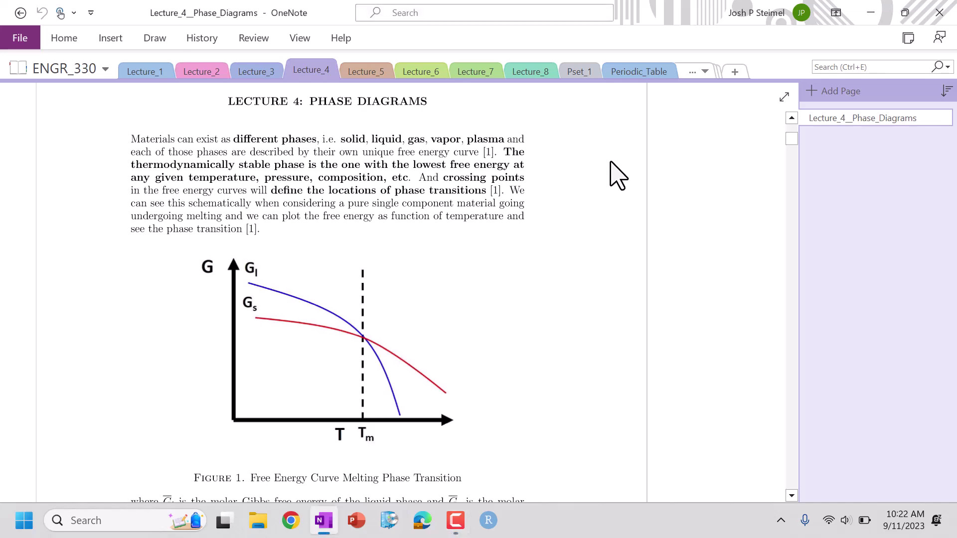
- Draw a red ink circle around the 'LECTURE 4: PHASE DIAGRAMS' page title
scroll(617, 174, up, 4)
scroll(617, 175, down, 2)
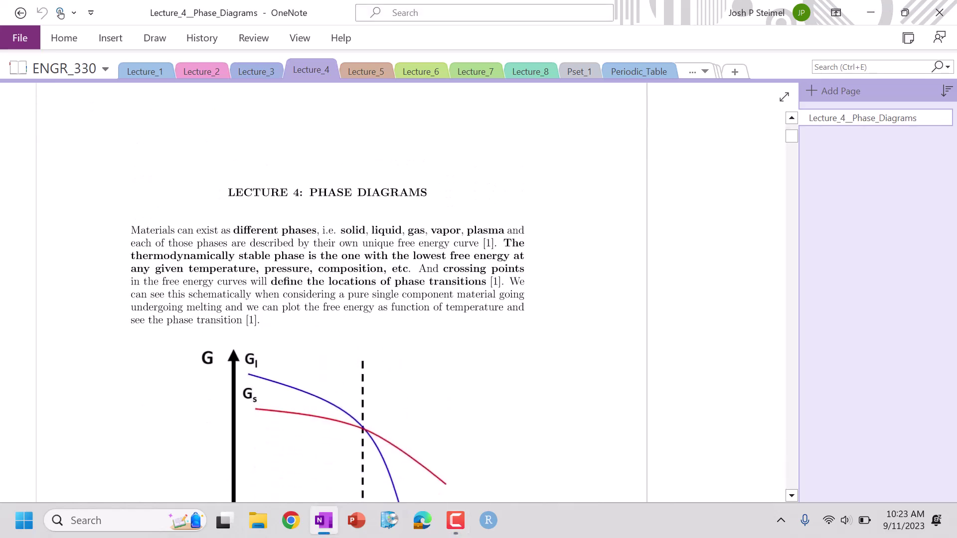
mouse_move(412, 170)
mouse_down()
mouse_move(448, 222)
mouse_move(327, 146)
mouse_up()
scroll(328, 132, down, 1)
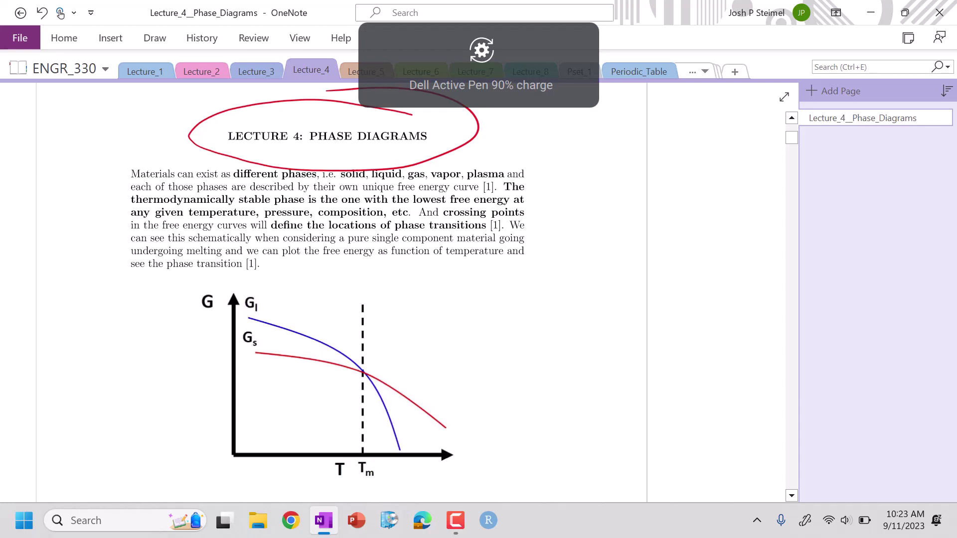
- Circle 'thermodynamically' and write 'dynamic + kinetic' in the right margin, circling kinetic
mouse_move(230, 191)
mouse_down()
mouse_move(215, 206)
mouse_move(108, 200)
mouse_move(221, 199)
mouse_up()
mouse_move(596, 149)
mouse_down()
mouse_move(612, 172)
mouse_move(653, 160)
mouse_move(701, 177)
mouse_up()
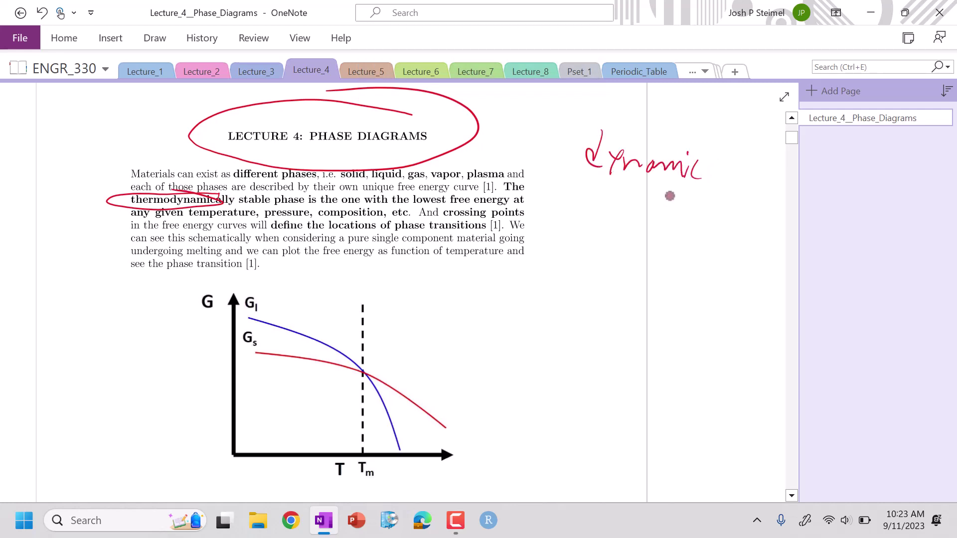
mouse_move(649, 201)
mouse_down()
mouse_move(621, 226)
mouse_move(675, 222)
mouse_move(703, 228)
mouse_move(702, 238)
mouse_move(553, 222)
mouse_move(718, 209)
mouse_up()
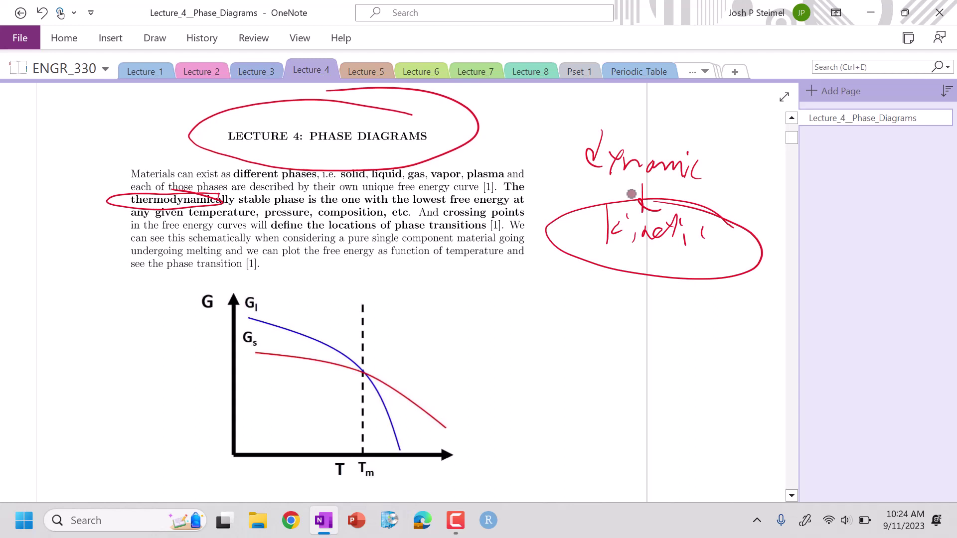
key(F10)
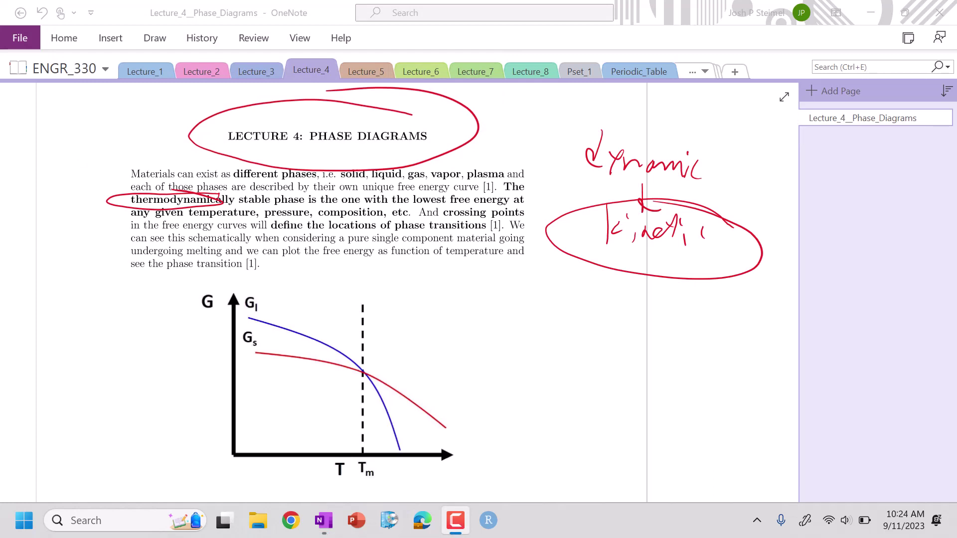
- Sketch an arrow and phase labels above Figure 1 and circle its Gs label
scroll(399, 294, down, 3)
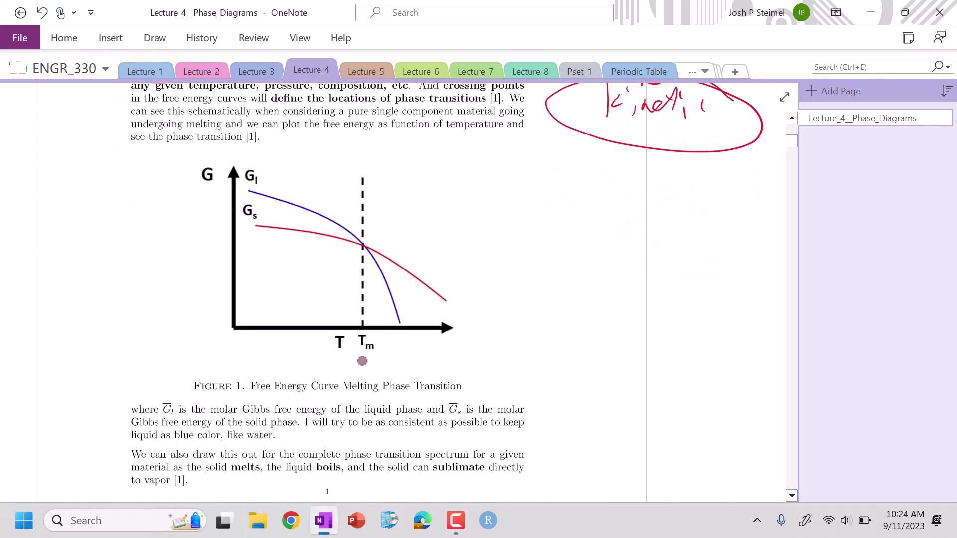
mouse_move(356, 367)
mouse_down()
mouse_move(311, 371)
mouse_move(319, 364)
mouse_up()
drag(299, 142, 308, 153)
mouse_move(429, 157)
mouse_down()
mouse_move(423, 188)
mouse_move(410, 192)
mouse_up()
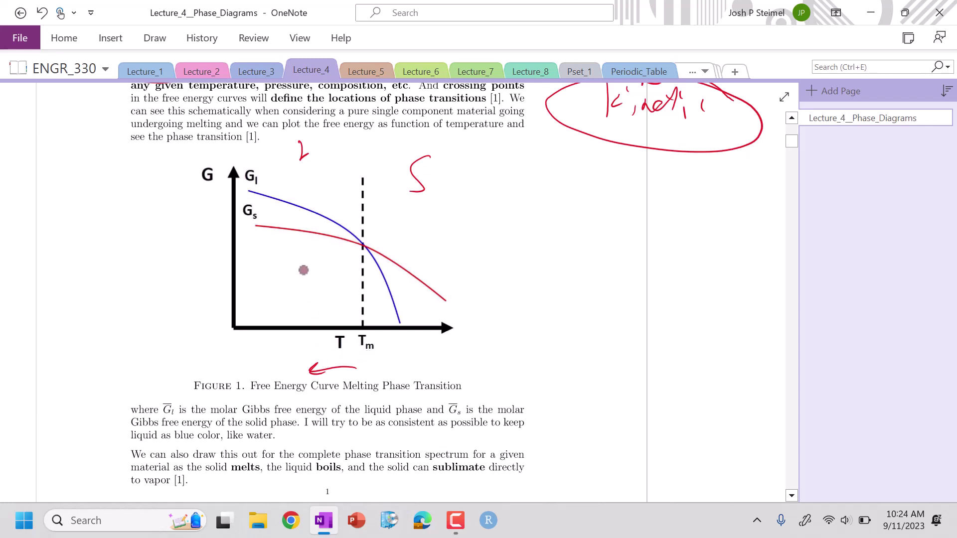
drag(260, 203, 272, 214)
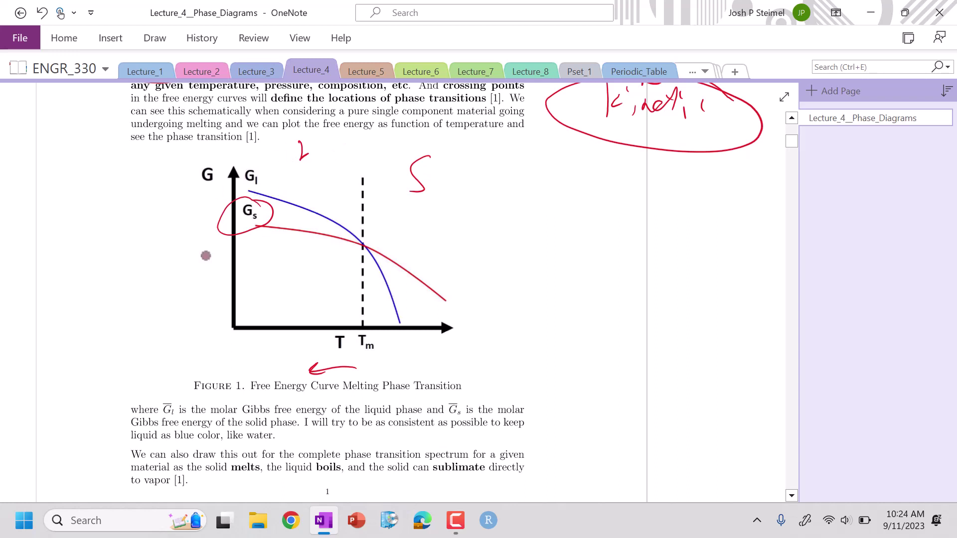
- Erase the stray arrow, label S and L beside Tm, and circle Gs and the curve below the crossing
mouse_move(301, 158)
mouse_down()
mouse_move(316, 165)
mouse_move(298, 200)
mouse_move(366, 287)
mouse_move(417, 396)
mouse_up()
drag(325, 152, 298, 181)
drag(402, 157, 426, 178)
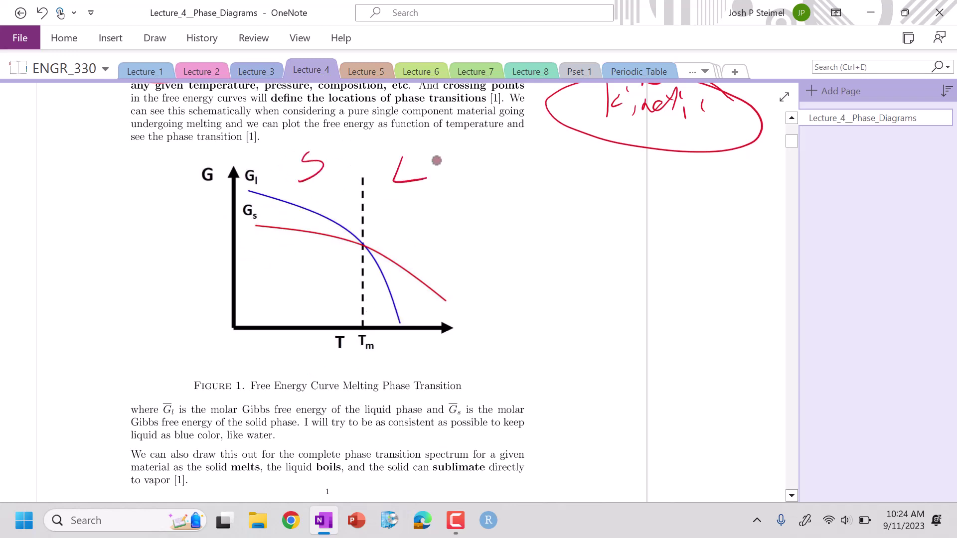
mouse_move(286, 206)
mouse_down()
mouse_move(238, 202)
mouse_move(244, 232)
mouse_move(314, 251)
mouse_move(341, 238)
mouse_move(284, 202)
mouse_up()
drag(400, 287, 387, 274)
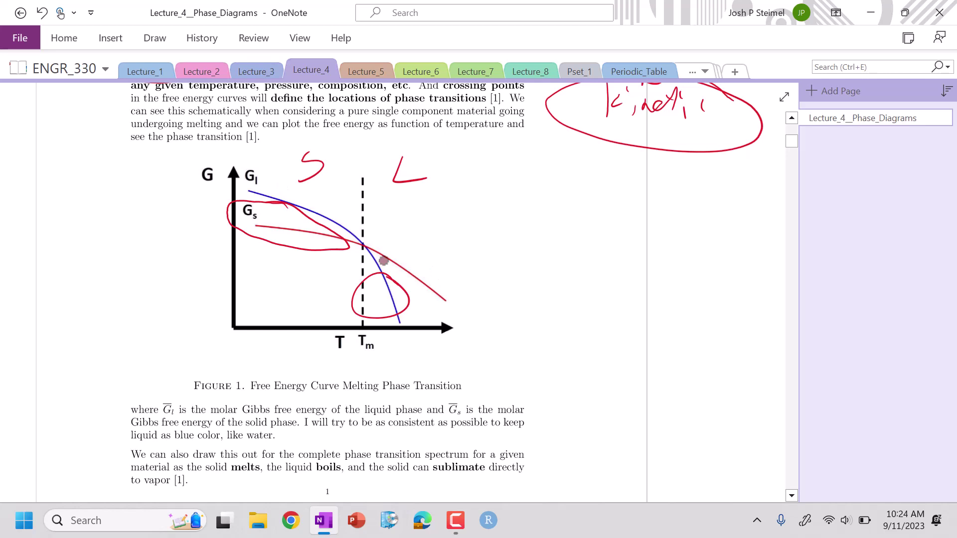
- Circle the tail of Figure 2's Gv curve beyond Tboil in red
scroll(383, 261, down, 5)
scroll(341, 294, down, 5)
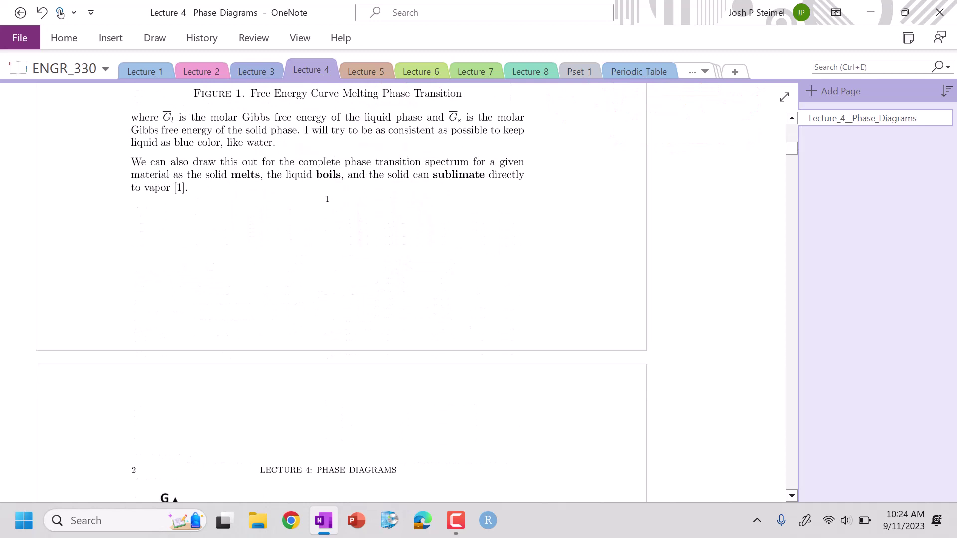
scroll(349, 294, down, 2)
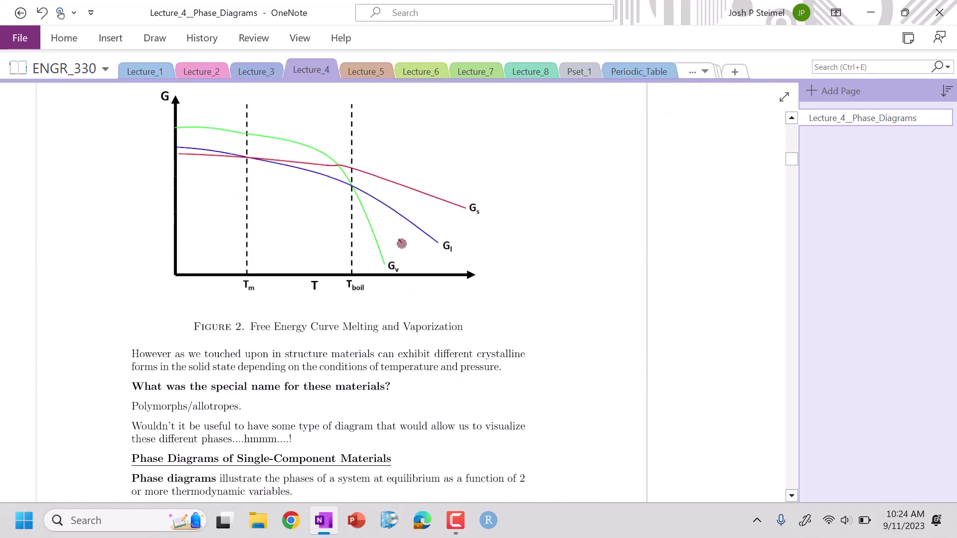
drag(401, 243, 367, 233)
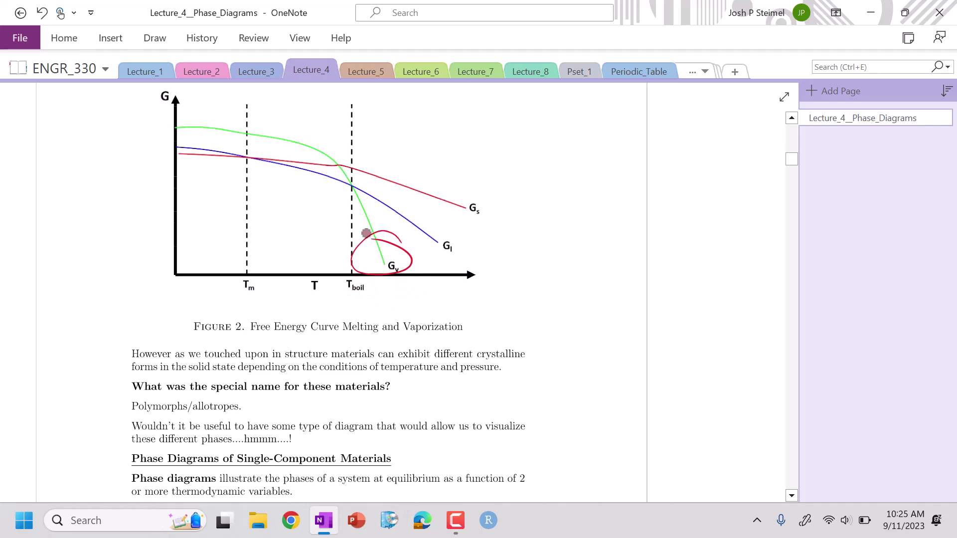
scroll(366, 233, down, 4)
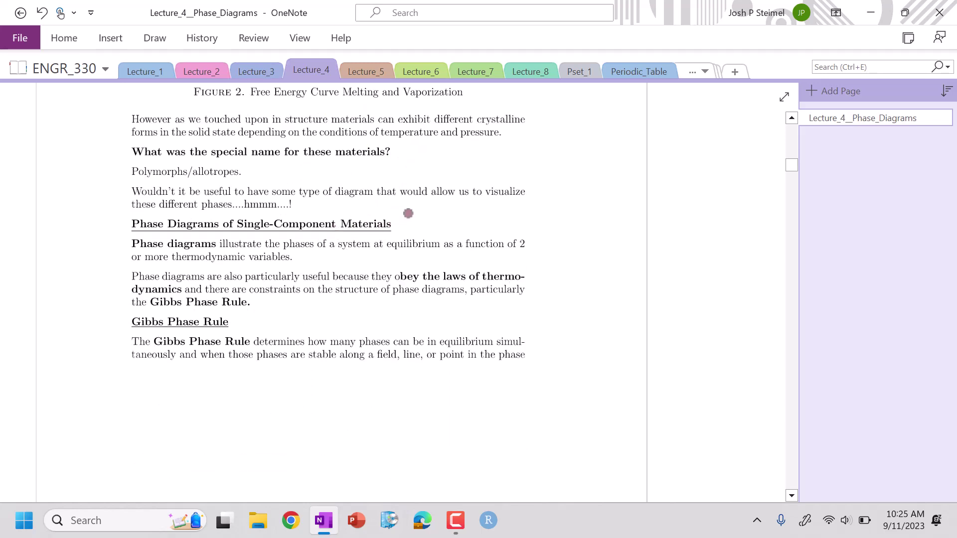
- Circle the Single-Component Materials heading, underline 'thermodynamic variables' and write P,T beside it
mouse_move(411, 223)
mouse_down()
mouse_move(274, 205)
mouse_move(127, 206)
mouse_move(209, 238)
mouse_move(396, 233)
mouse_move(353, 211)
mouse_up()
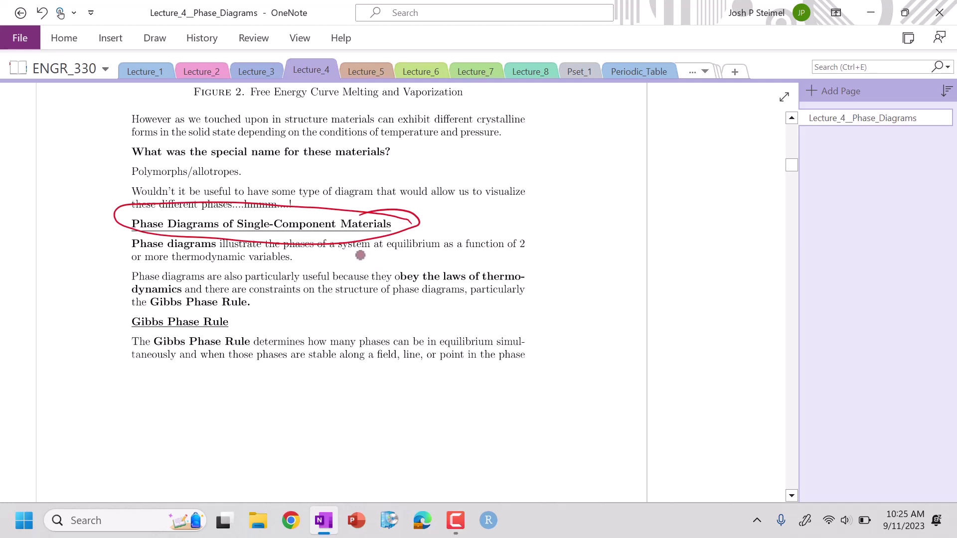
mouse_move(168, 267)
mouse_down()
mouse_move(302, 278)
mouse_move(305, 263)
mouse_up()
mouse_move(318, 262)
mouse_down()
mouse_move(314, 271)
mouse_move(340, 255)
mouse_up()
drag(329, 256, 325, 273)
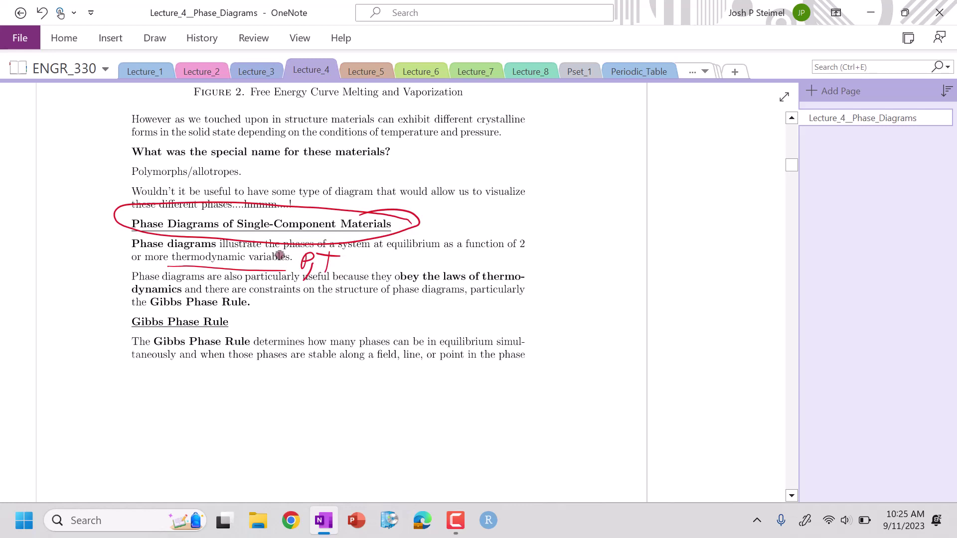
- Underline 'obey the laws of thermodynamics', circle 'the Gibbs Phase Rule' and underline its heading
drag(418, 289, 502, 291)
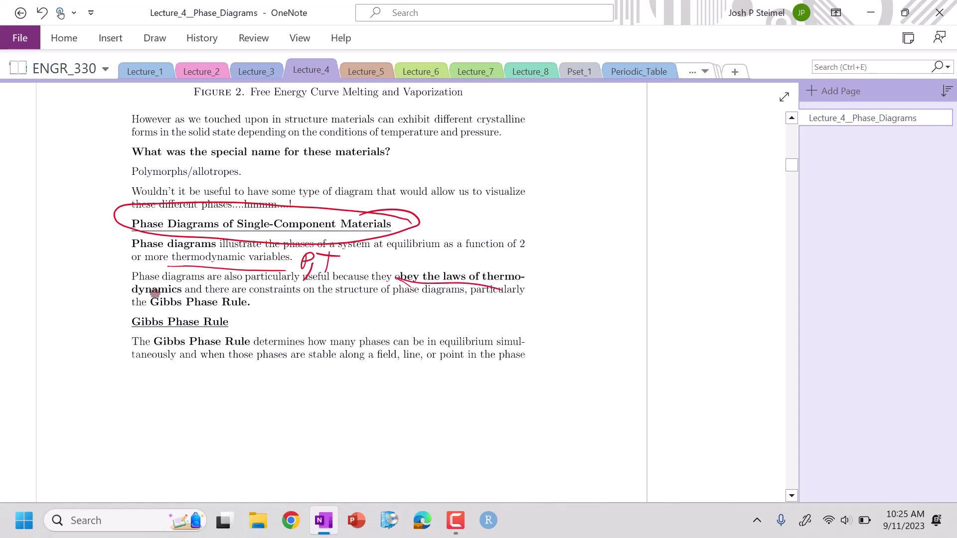
drag(135, 295, 181, 292)
mouse_move(262, 306)
mouse_down()
mouse_move(138, 305)
mouse_move(224, 288)
mouse_up()
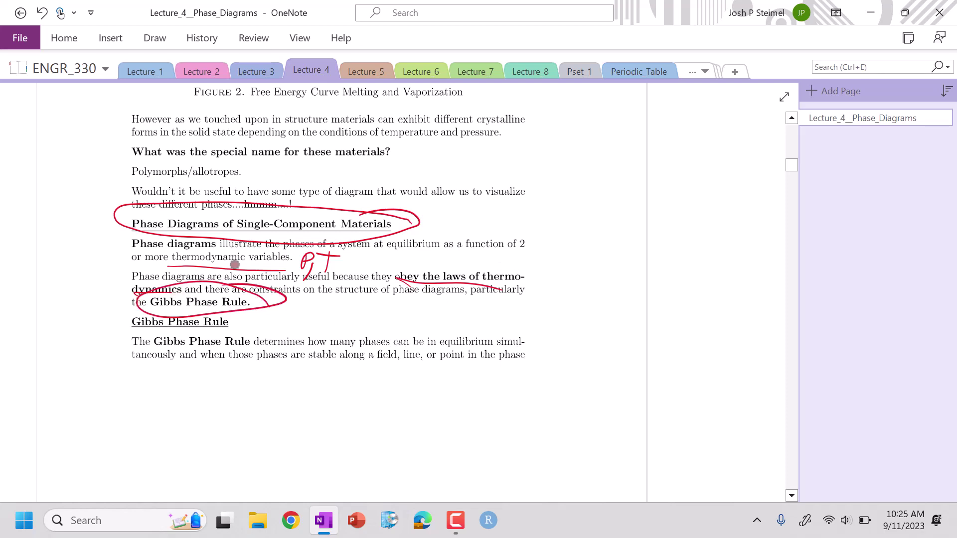
drag(137, 330, 227, 327)
scroll(225, 320, down, 6)
scroll(173, 154, up, 2)
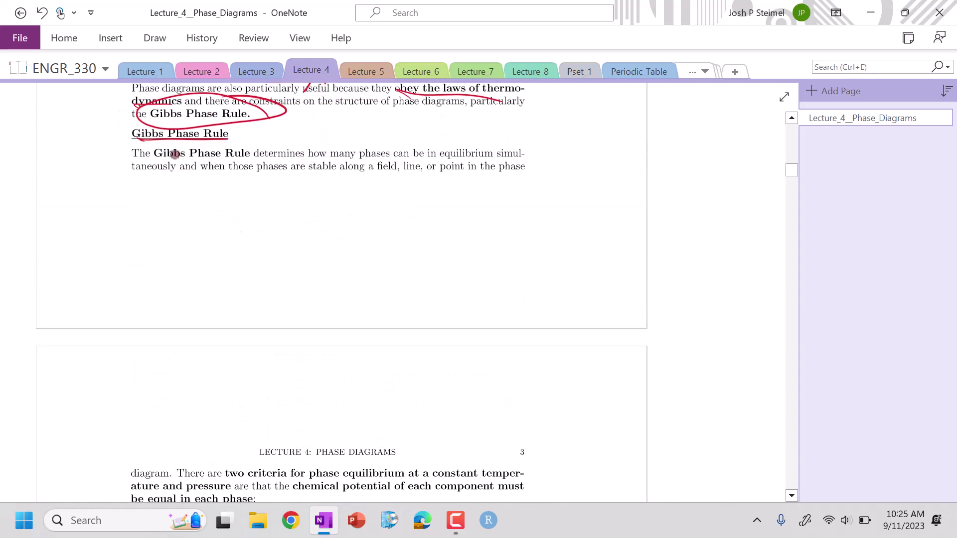
drag(161, 159, 252, 152)
- Underline 'phase equilibrium', write P above equation (1) and mark the C-component term in (3)
scroll(472, 169, down, 4)
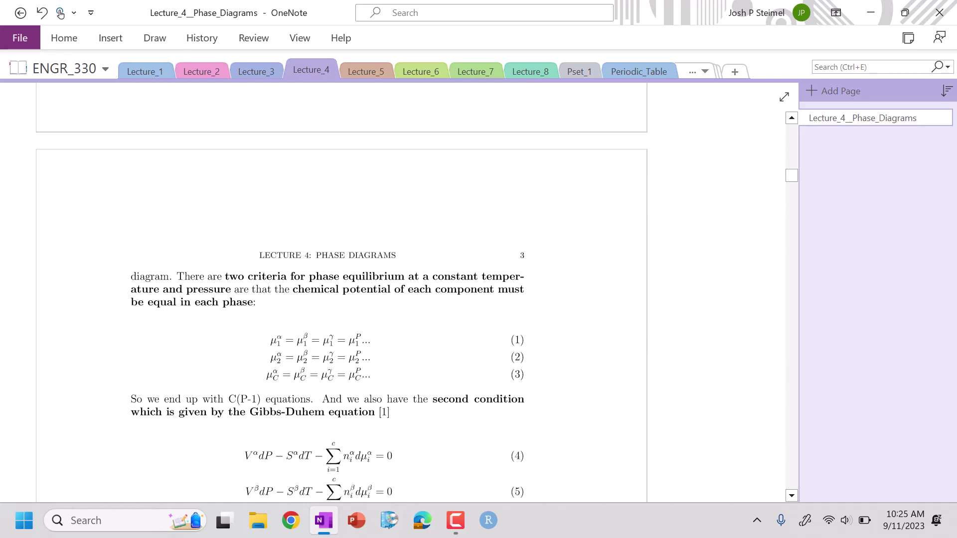
scroll(329, 299, down, 3)
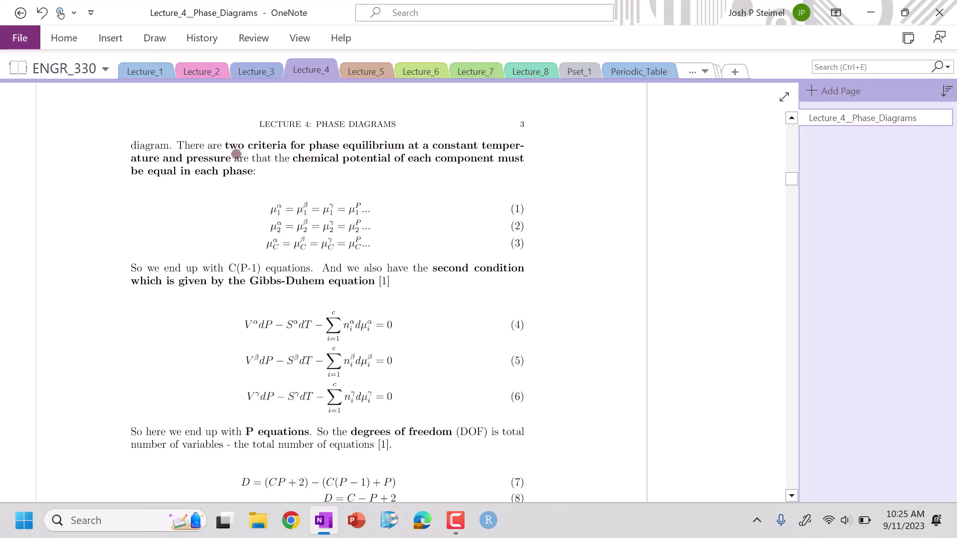
drag(307, 155, 397, 151)
drag(278, 216, 284, 216)
drag(278, 201, 289, 191)
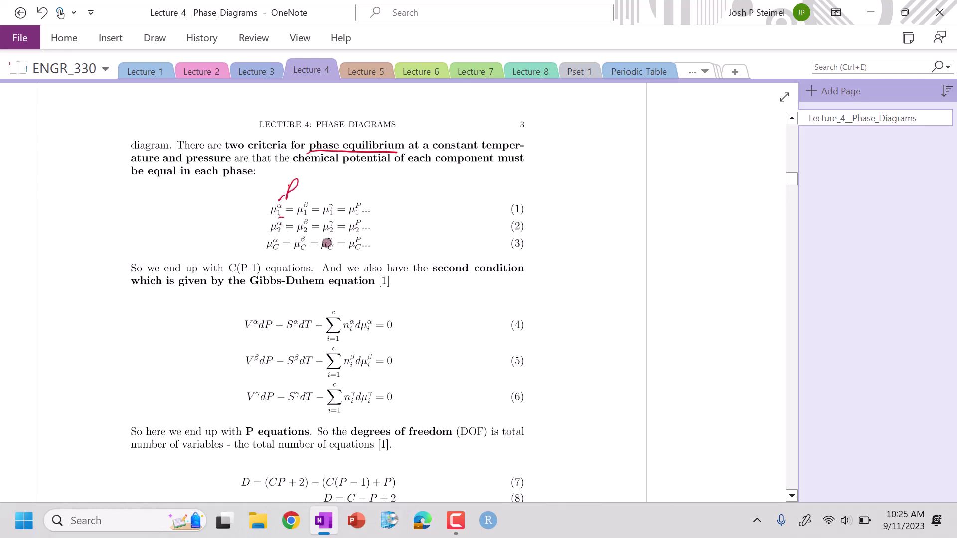
drag(269, 255, 280, 252)
- Write μ = (∂G/∂n)T,P in the right margin beside the equilibrium equations
scroll(316, 209, down, 3)
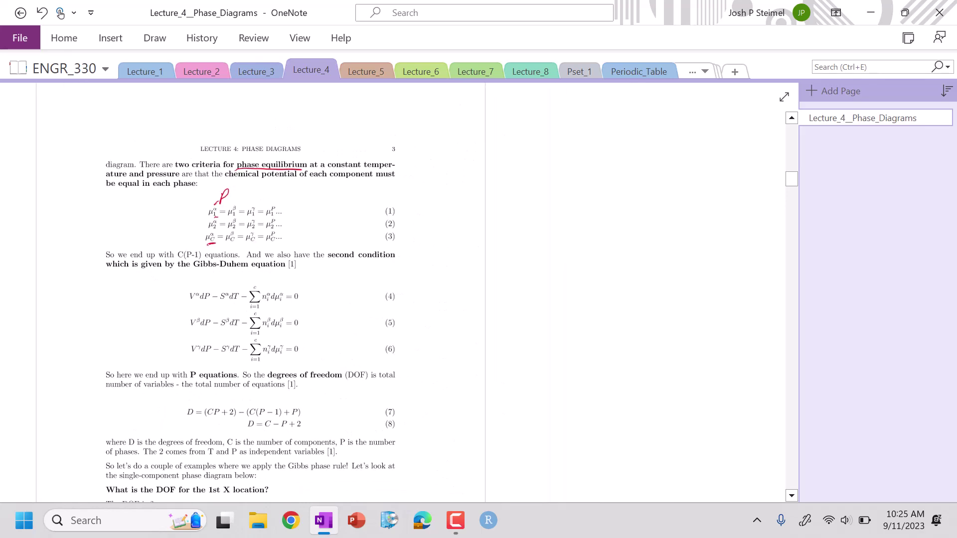
mouse_move(456, 125)
mouse_down()
mouse_move(434, 153)
mouse_move(448, 138)
mouse_move(460, 151)
mouse_move(479, 139)
mouse_up()
drag(469, 147, 480, 146)
mouse_move(513, 124)
mouse_down()
mouse_move(504, 130)
mouse_move(528, 105)
mouse_up()
mouse_move(548, 107)
mouse_down()
mouse_move(538, 120)
mouse_move(553, 122)
mouse_up()
drag(495, 143, 561, 141)
mouse_move(524, 167)
mouse_down()
mouse_move(514, 180)
mouse_move(548, 194)
mouse_up()
mouse_move(510, 102)
mouse_down()
mouse_move(499, 127)
mouse_move(516, 192)
mouse_up()
mouse_move(571, 118)
mouse_down()
mouse_move(570, 181)
mouse_move(591, 181)
mouse_move(582, 200)
mouse_up()
mouse_move(574, 178)
mouse_down()
mouse_move(595, 174)
mouse_move(589, 213)
mouse_move(610, 184)
mouse_up()
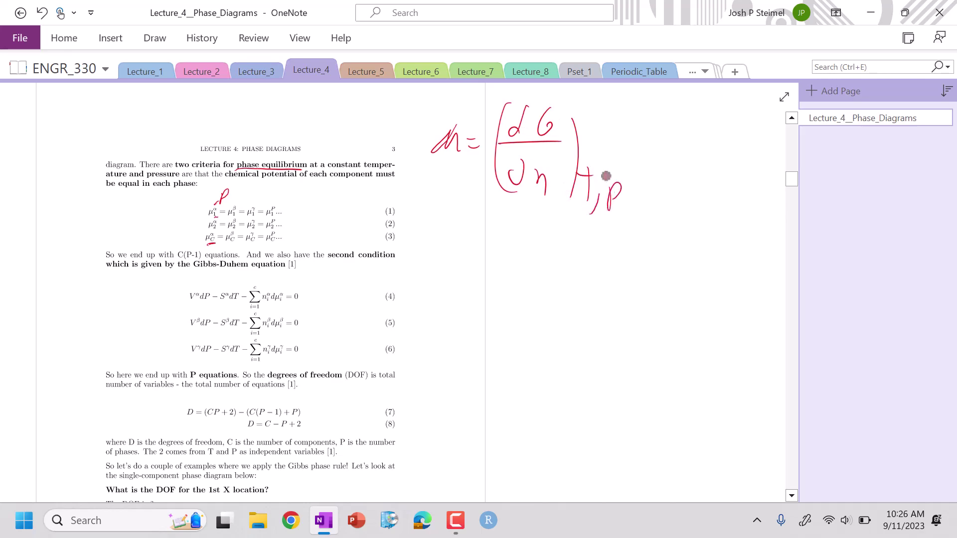
- Double-underline the μ = (∂G/∂n)T,P margin note
scroll(606, 176, up, 3)
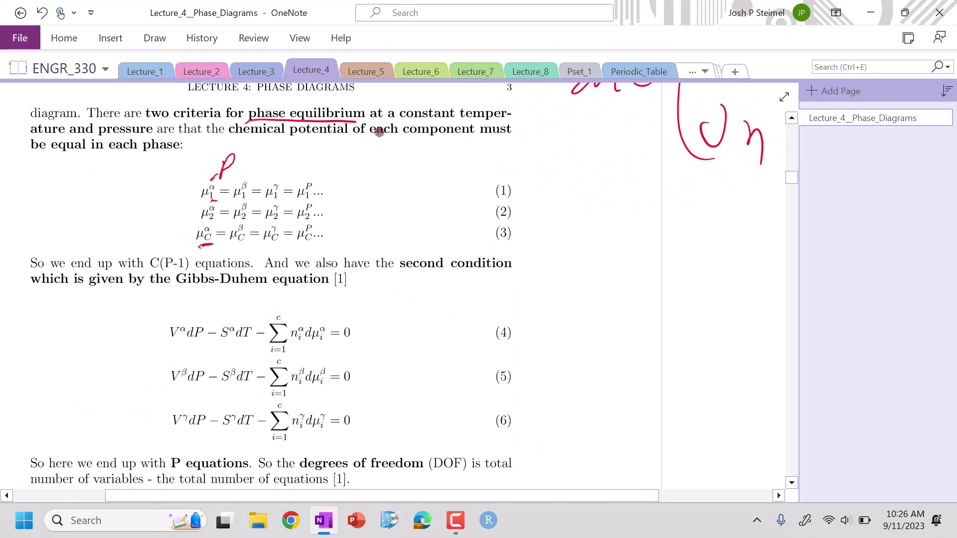
scroll(378, 132, down, 5)
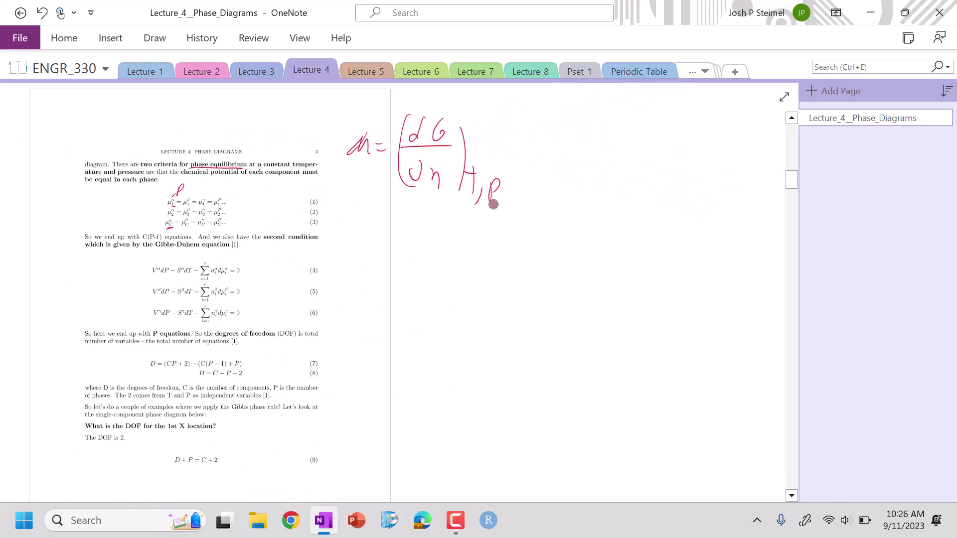
mouse_move(369, 199)
mouse_down()
mouse_move(518, 204)
mouse_move(505, 205)
mouse_up()
scroll(529, 191, up, 3)
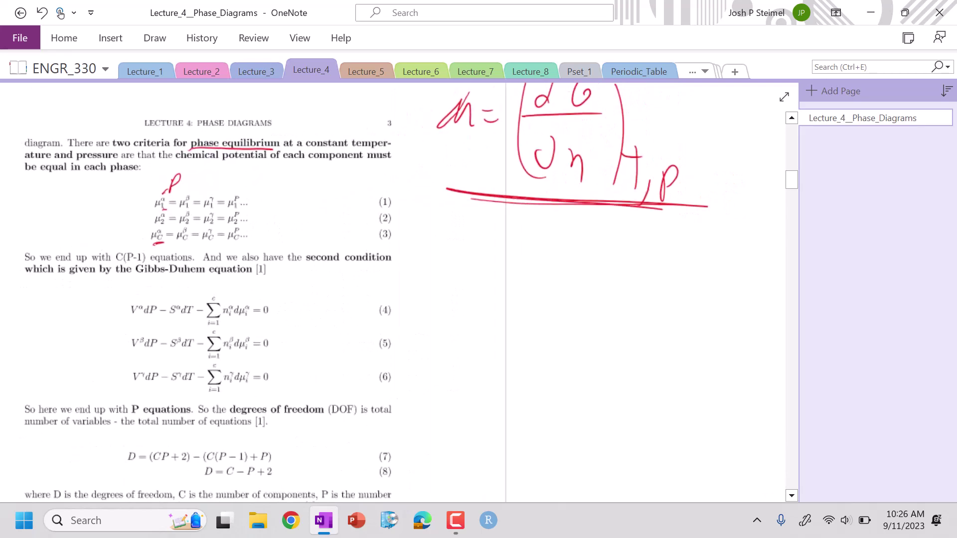
scroll(529, 191, down, 3)
scroll(529, 191, up, 2)
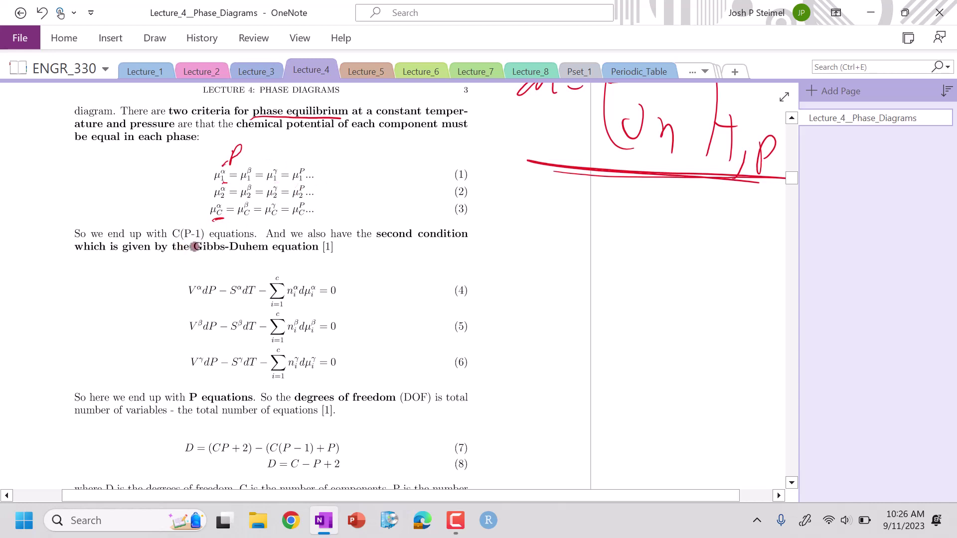
- Circle C(P-1), tick the chemical potential terms in equations (2)–(3), and underline 'second condition'
drag(175, 244, 203, 239)
drag(217, 220, 223, 217)
drag(226, 206, 227, 203)
drag(238, 201, 266, 203)
drag(293, 199, 315, 199)
mouse_move(209, 228)
mouse_down()
mouse_move(176, 219)
mouse_move(170, 232)
mouse_move(191, 241)
mouse_move(209, 227)
mouse_up()
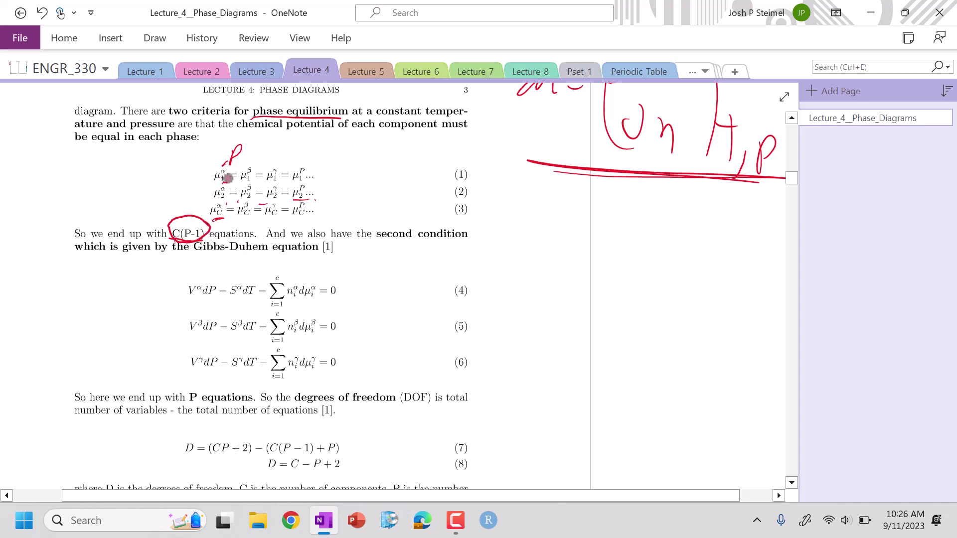
drag(393, 241, 477, 247)
- Write dG=0 beside equation (4) and draw a box around the equation
mouse_move(78, 274)
mouse_down()
mouse_move(102, 277)
mouse_move(98, 294)
mouse_move(124, 285)
mouse_up()
drag(108, 296, 136, 280)
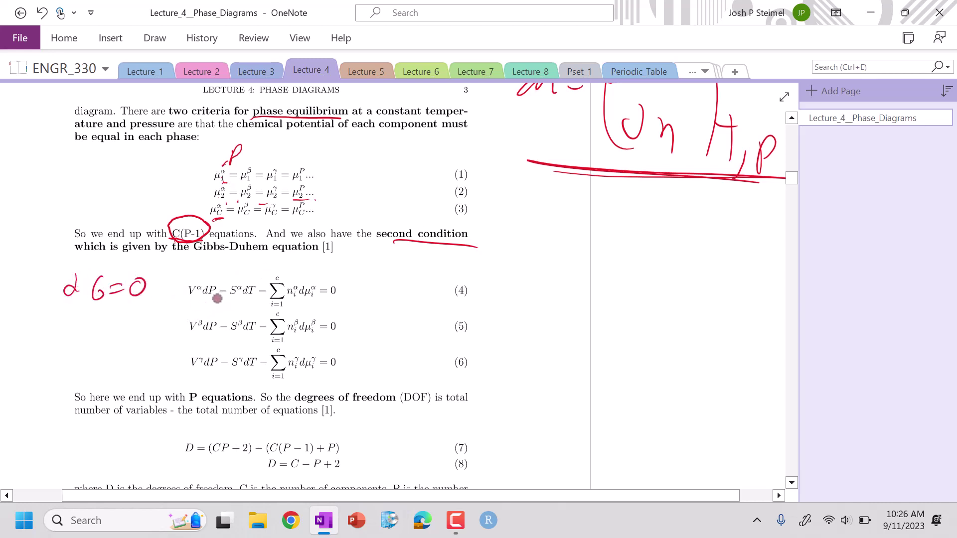
drag(197, 258, 270, 259)
mouse_move(181, 266)
mouse_down()
mouse_move(191, 308)
mouse_move(348, 302)
mouse_move(354, 263)
mouse_move(160, 269)
mouse_up()
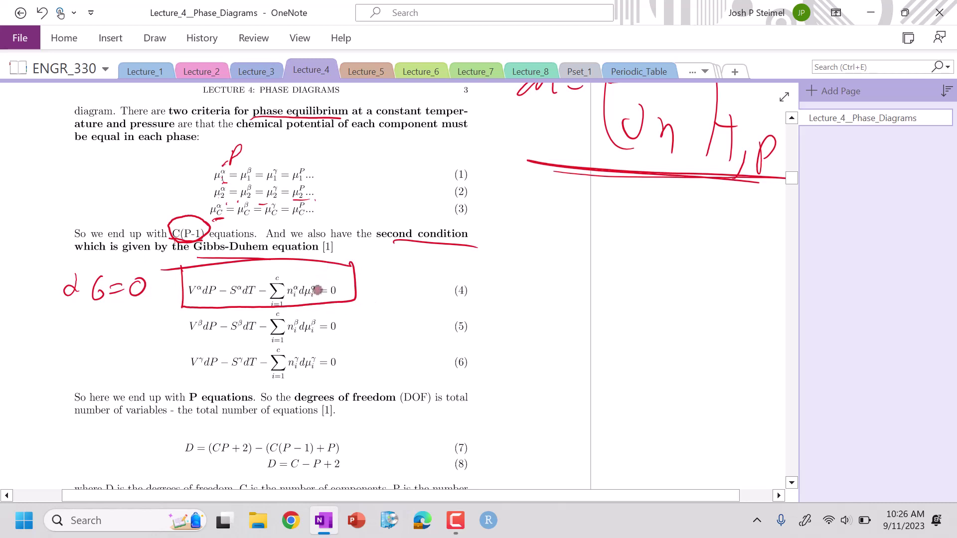
- Mark the equals signs of equations (4)–(6), write P beside (6) and underline 'P equations'
drag(317, 288, 322, 286)
drag(324, 325, 330, 324)
click(325, 357)
drag(370, 381, 387, 366)
drag(192, 402, 259, 404)
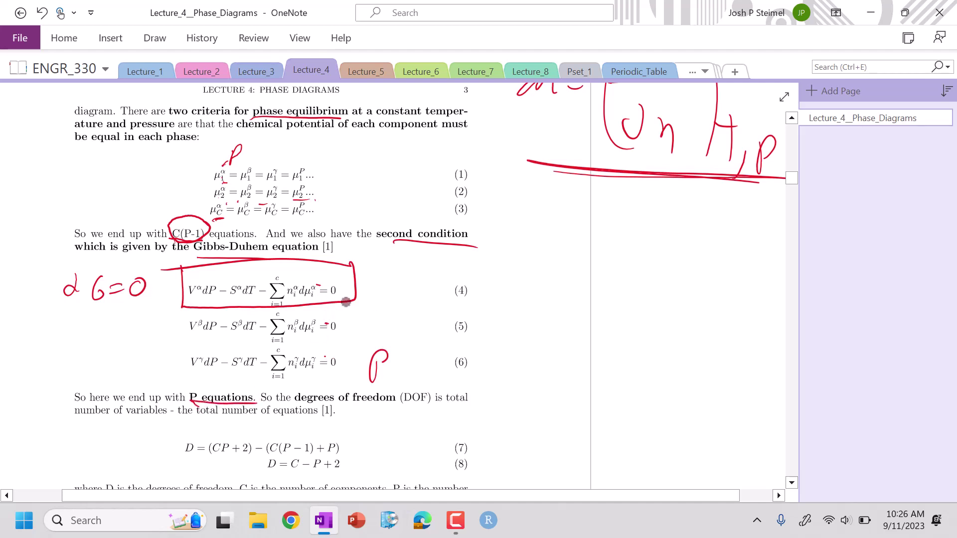
- Underline 'degrees of freedom', 'number of variables' and 'T and P'; circle equations (7)–(8) and D = C − P + 2
scroll(346, 302, down, 5)
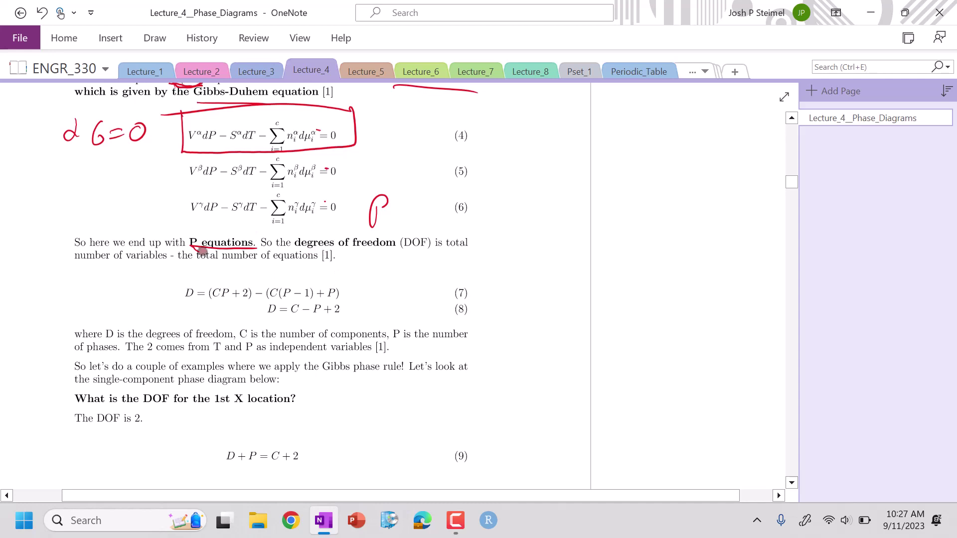
drag(302, 250, 413, 257)
drag(82, 269, 135, 267)
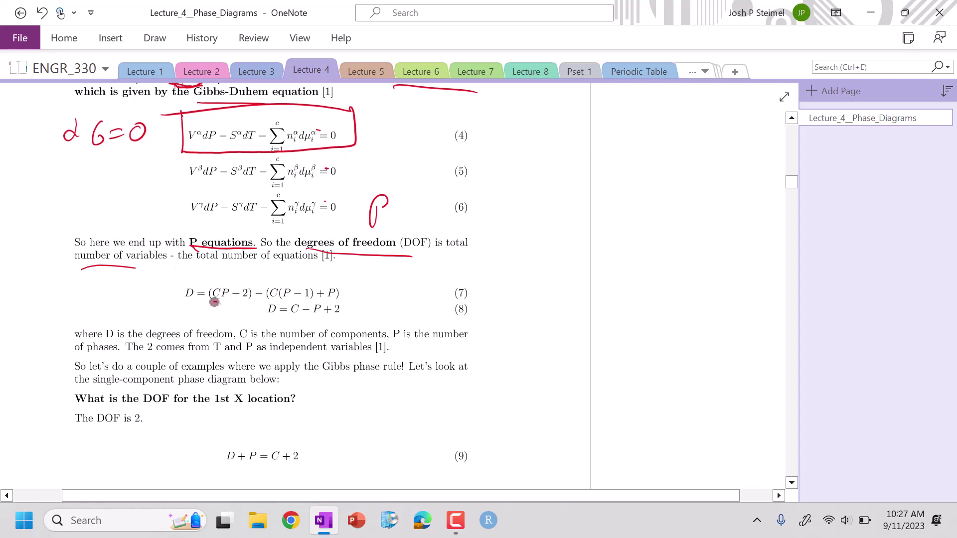
drag(214, 300, 221, 302)
drag(215, 355, 269, 357)
mouse_move(344, 286)
mouse_down()
mouse_move(284, 267)
mouse_move(210, 319)
mouse_move(372, 289)
mouse_up()
mouse_move(271, 317)
mouse_down()
mouse_move(341, 297)
mouse_move(276, 299)
mouse_move(266, 324)
mouse_move(336, 327)
mouse_move(356, 308)
mouse_move(315, 295)
mouse_move(259, 301)
mouse_move(283, 326)
mouse_move(352, 323)
mouse_up()
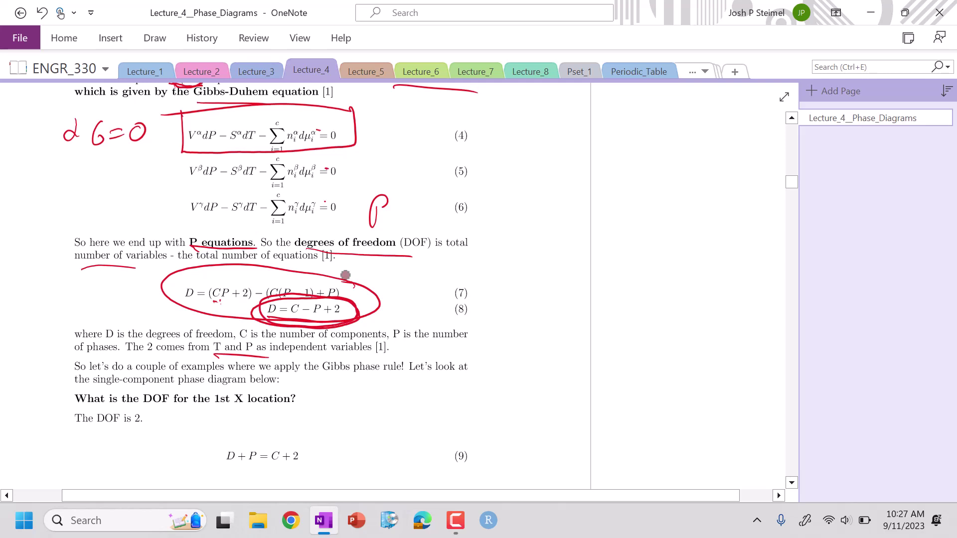
- Write D + P = C + 2 in red beside the Figure 3 phase diagram
scroll(345, 275, down, 8)
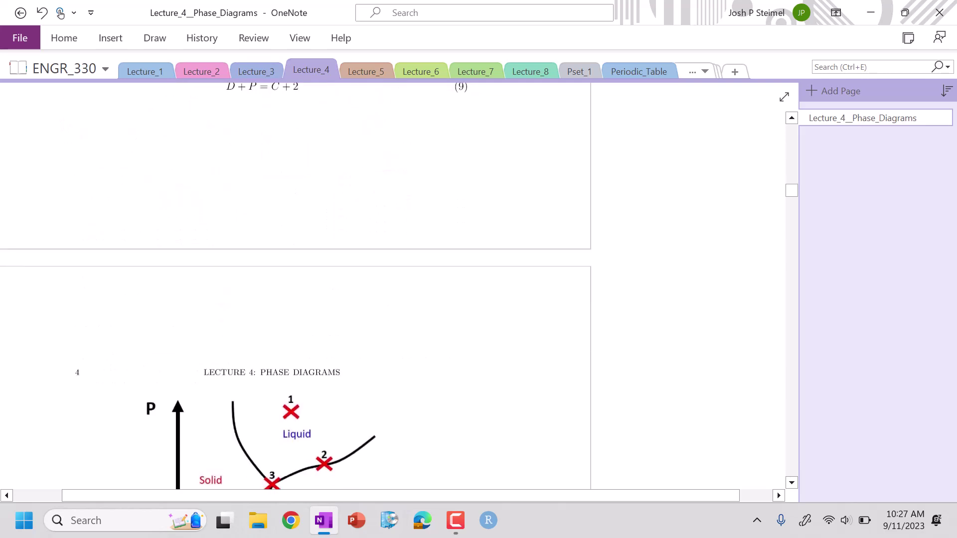
scroll(296, 286, down, 3)
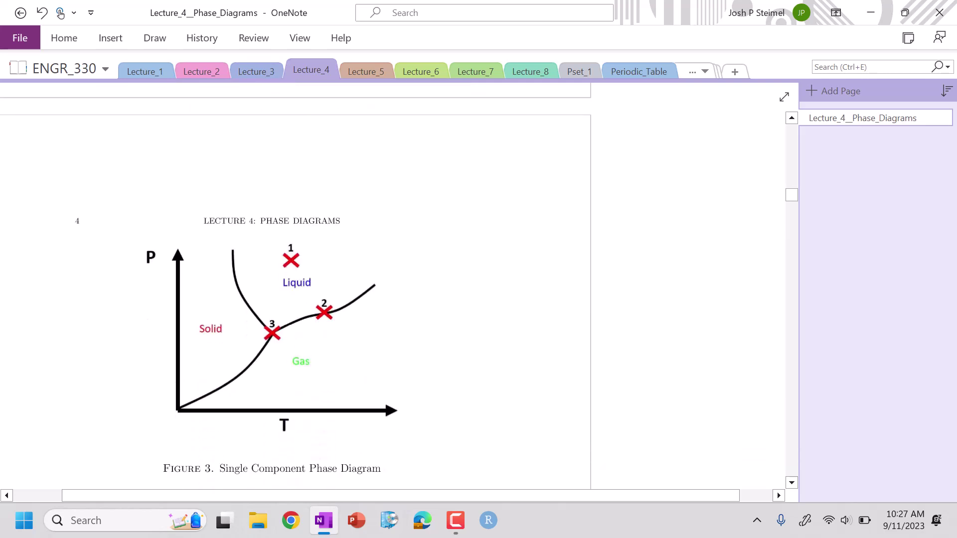
scroll(321, 325, up, 10)
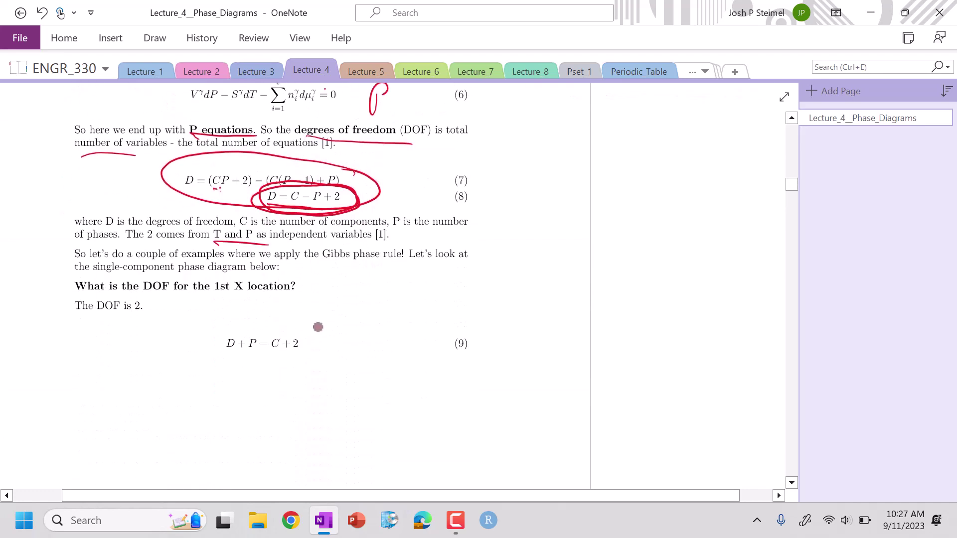
scroll(321, 325, down, 6)
mouse_move(404, 204)
mouse_down()
mouse_move(420, 235)
mouse_move(413, 210)
mouse_up()
mouse_move(449, 216)
mouse_down()
mouse_move(451, 237)
mouse_move(462, 225)
mouse_up()
mouse_move(473, 208)
mouse_down()
mouse_move(473, 239)
mouse_move(473, 224)
mouse_up()
drag(494, 227, 503, 225)
drag(494, 232, 507, 231)
drag(548, 205, 550, 235)
mouse_move(579, 202)
mouse_down()
mouse_move(575, 234)
mouse_move(585, 217)
mouse_move(630, 225)
mouse_up()
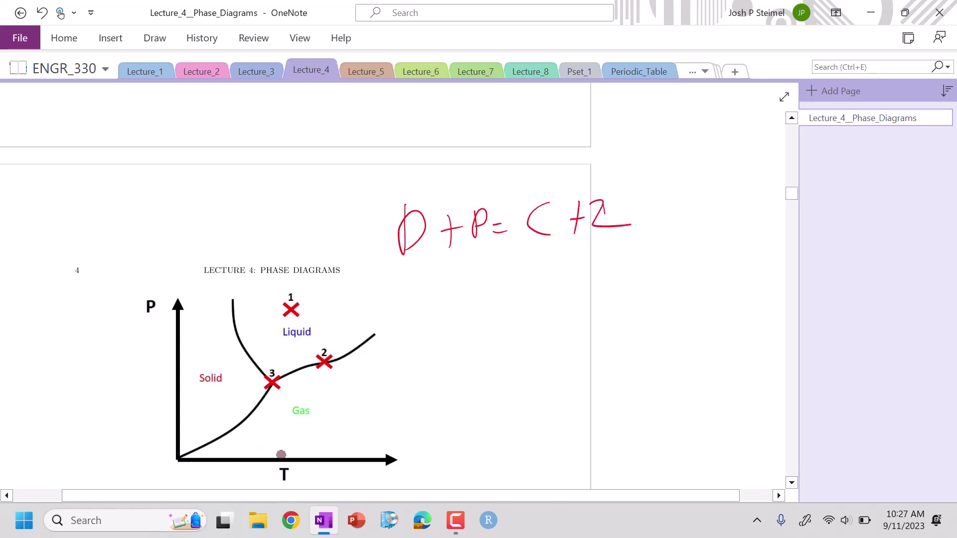
- Circle point 1 in the Liquid region and write D + 1 = 1 + 2, cancelling the 1s
mouse_move(299, 277)
mouse_down()
mouse_move(324, 304)
mouse_move(313, 293)
mouse_up()
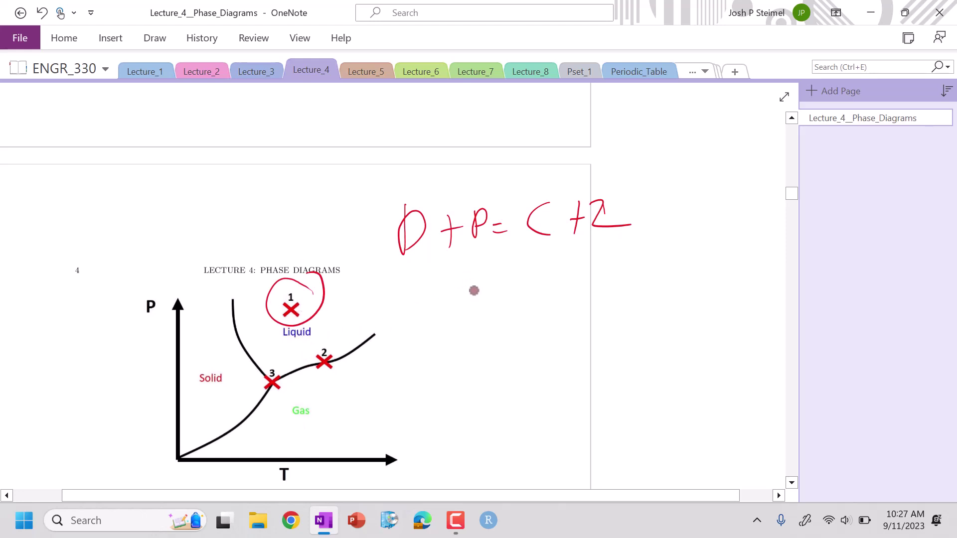
mouse_move(415, 293)
mouse_down()
mouse_move(435, 322)
mouse_move(470, 311)
mouse_up()
drag(463, 298, 462, 328)
drag(493, 287, 489, 336)
drag(514, 299, 527, 300)
drag(520, 311, 541, 331)
mouse_move(577, 288)
mouse_down()
mouse_move(580, 315)
mouse_move(593, 297)
mouse_move(647, 309)
mouse_move(610, 309)
mouse_move(657, 302)
mouse_up()
drag(509, 269, 476, 321)
drag(561, 272, 531, 328)
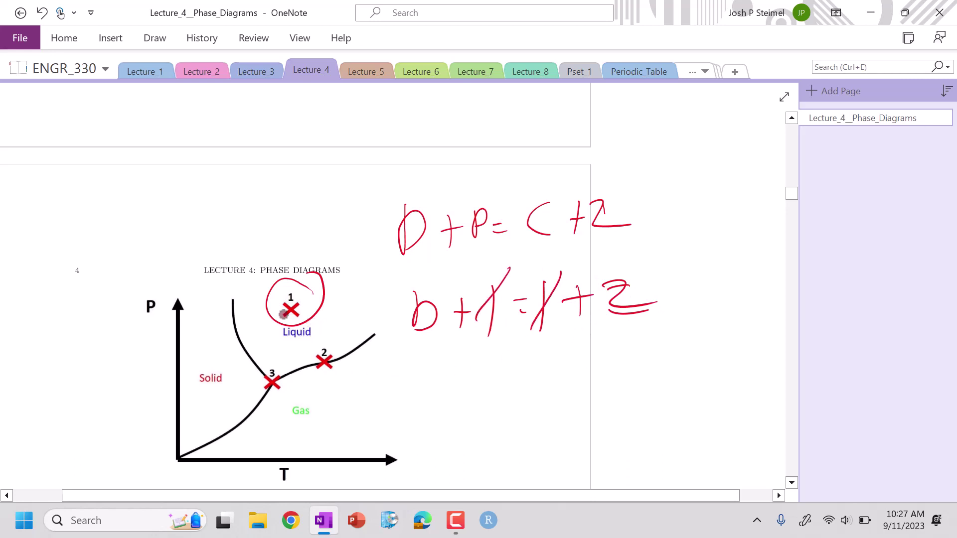
- Add small touch-up strokes inside point 1's circle and beside point 2
drag(288, 310, 324, 310)
drag(287, 282, 291, 302)
drag(305, 355, 319, 349)
drag(302, 308, 316, 306)
- Circle point 2 and write D + 2 = 1 + 2, cancelling the 2s to leave 1
drag(337, 343, 320, 335)
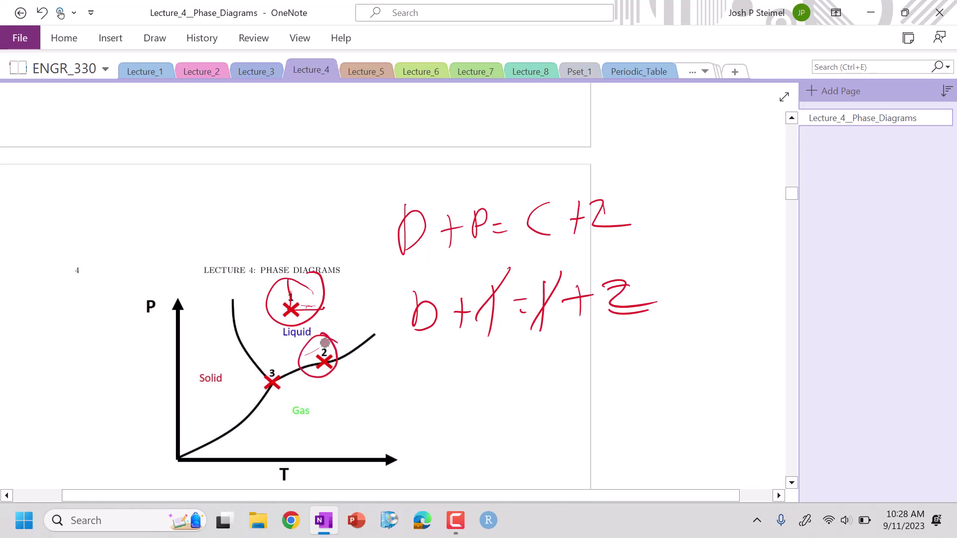
mouse_move(417, 372)
mouse_down()
mouse_move(412, 398)
mouse_move(449, 423)
mouse_up()
mouse_move(439, 406)
mouse_down()
mouse_move(486, 403)
mouse_move(505, 419)
mouse_move(532, 397)
mouse_move(541, 406)
mouse_up()
drag(551, 380, 553, 427)
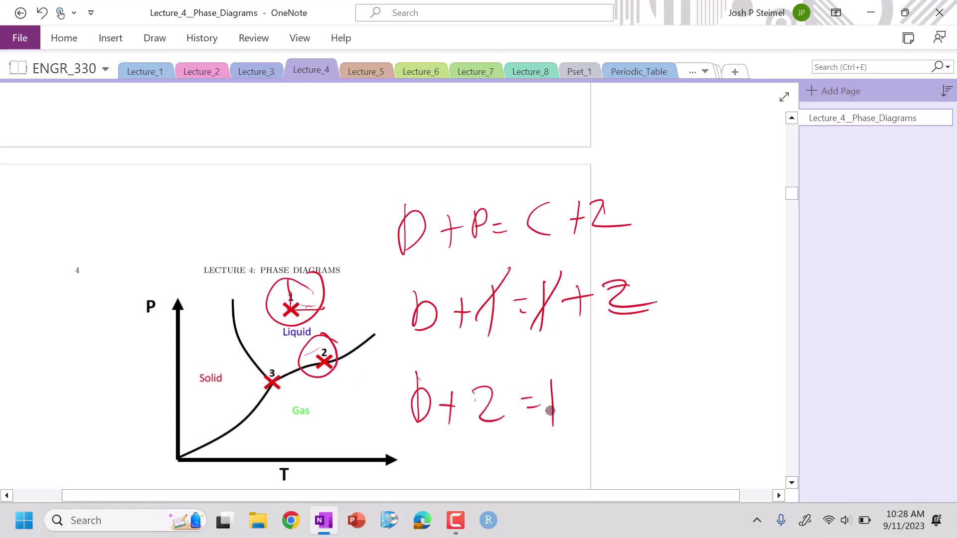
drag(582, 383, 581, 416)
drag(569, 401, 651, 406)
drag(495, 375, 468, 439)
drag(626, 363, 607, 429)
mouse_move(545, 359)
mouse_down()
mouse_move(583, 404)
mouse_move(542, 359)
mouse_up()
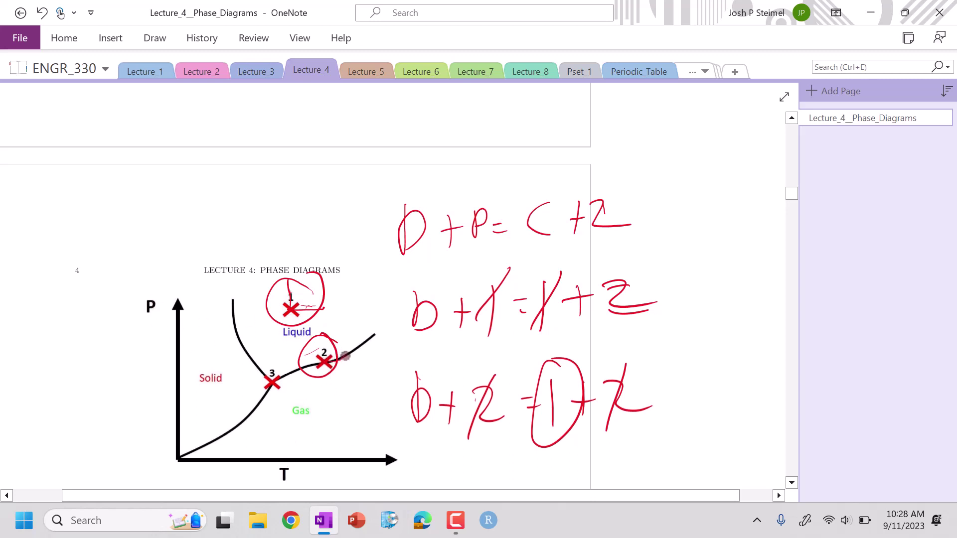
- Add a check mark by the P axis, circle point 3 at the triple point, and redraw point 2's circle
drag(167, 330, 155, 367)
mouse_move(273, 358)
mouse_down()
mouse_move(257, 369)
mouse_move(300, 369)
mouse_up()
click(319, 343)
drag(333, 331, 322, 355)
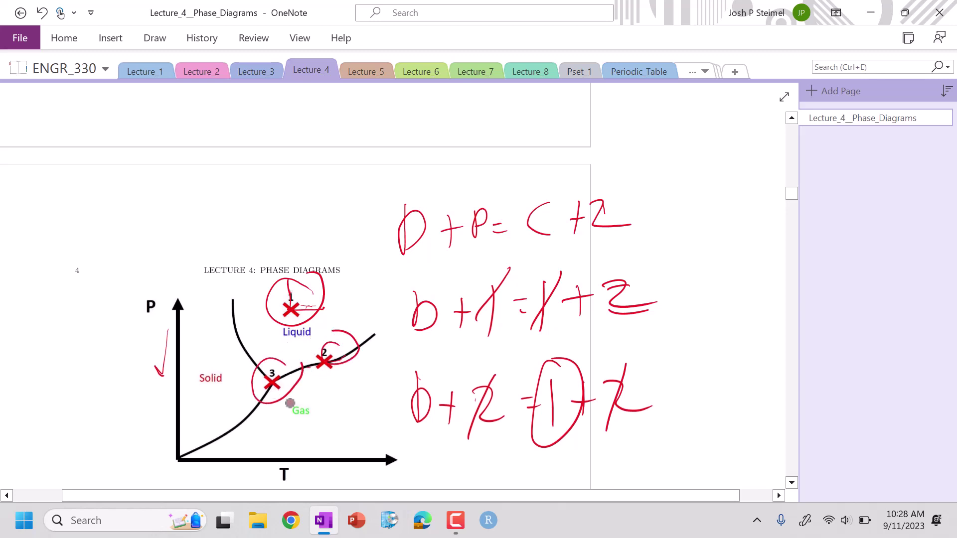
- Write D + 3 = 1 + 2 for point 3, concluding D = 0
mouse_move(95, 175)
mouse_down()
mouse_move(98, 204)
mouse_move(145, 216)
mouse_move(159, 202)
mouse_up()
mouse_move(170, 185)
mouse_down()
mouse_move(171, 220)
mouse_move(208, 199)
mouse_up()
drag(202, 210, 215, 208)
drag(240, 177, 240, 215)
drag(273, 178, 272, 216)
drag(270, 197, 336, 201)
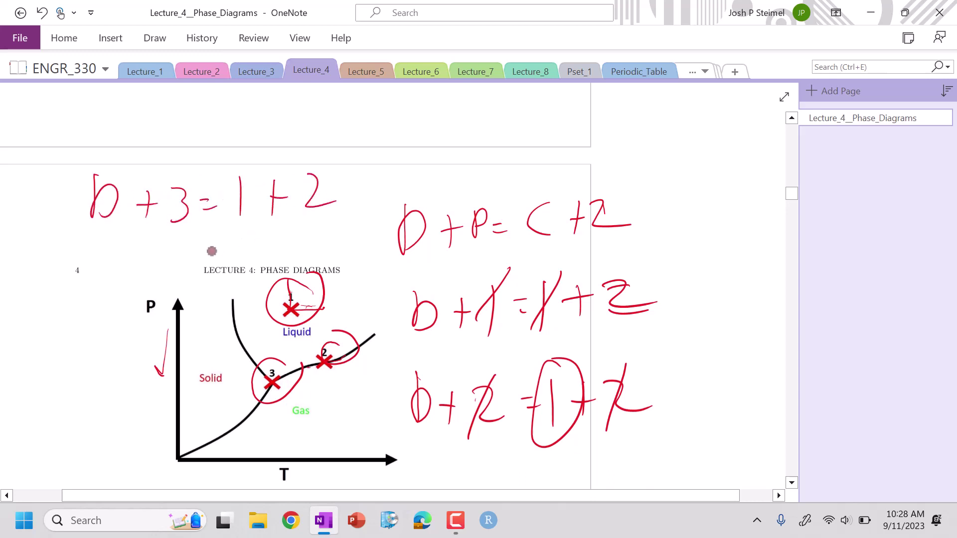
mouse_move(111, 242)
mouse_down()
mouse_move(126, 267)
mouse_move(159, 253)
mouse_up()
drag(154, 261, 161, 260)
mouse_move(183, 248)
mouse_down()
mouse_move(195, 269)
mouse_move(182, 242)
mouse_up()
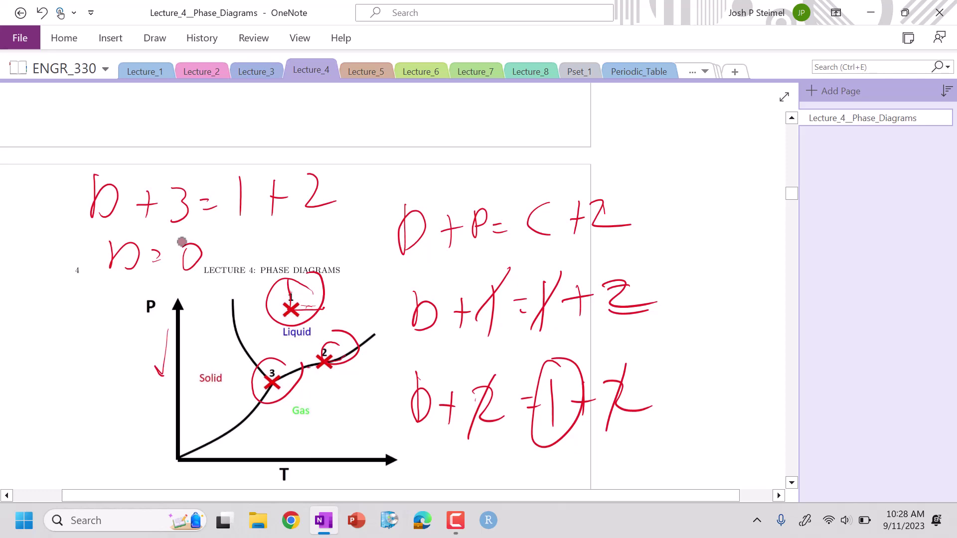
- Scroll down to page 5's Multi-Component Phase Diagrams section showing the Binary Lens diagram
scroll(182, 243, down, 3)
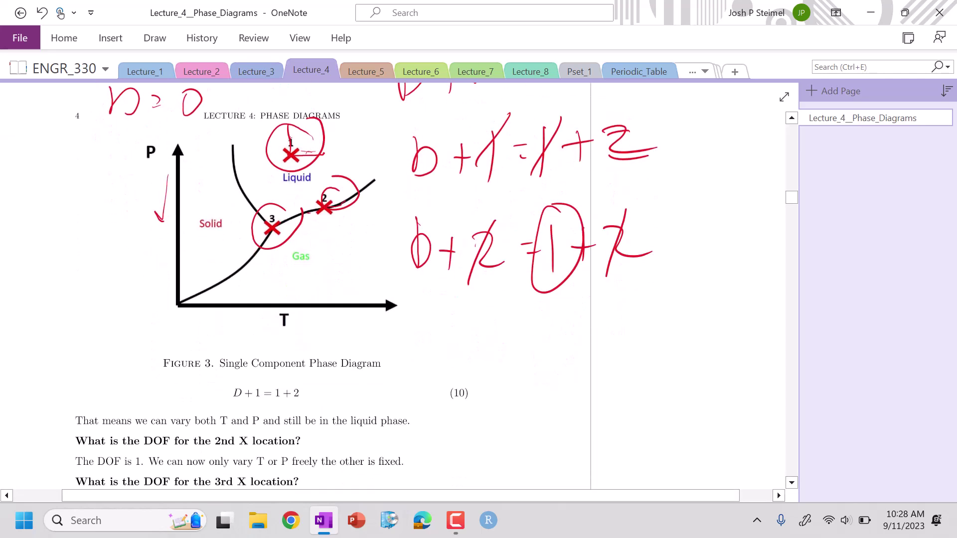
scroll(294, 284, down, 9)
scroll(294, 284, up, 3)
scroll(294, 284, down, 8)
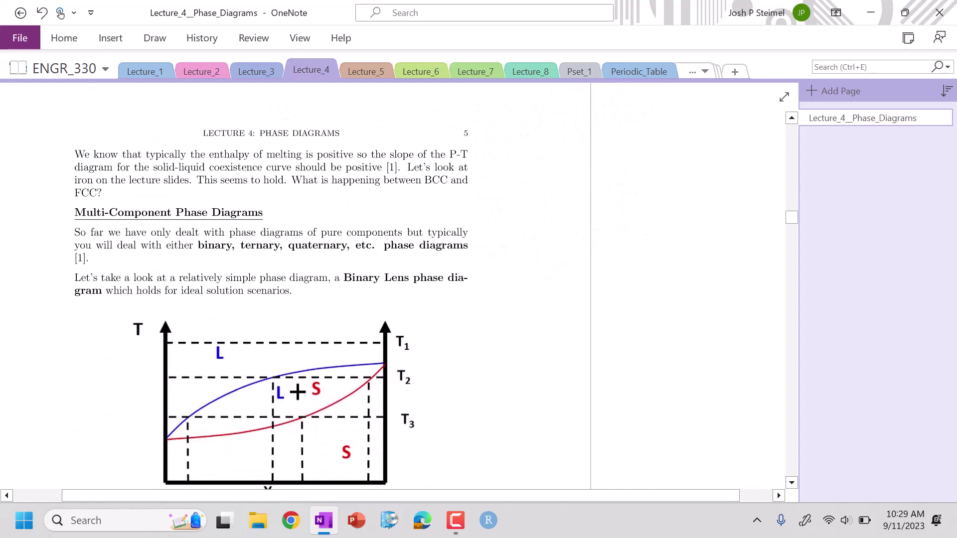